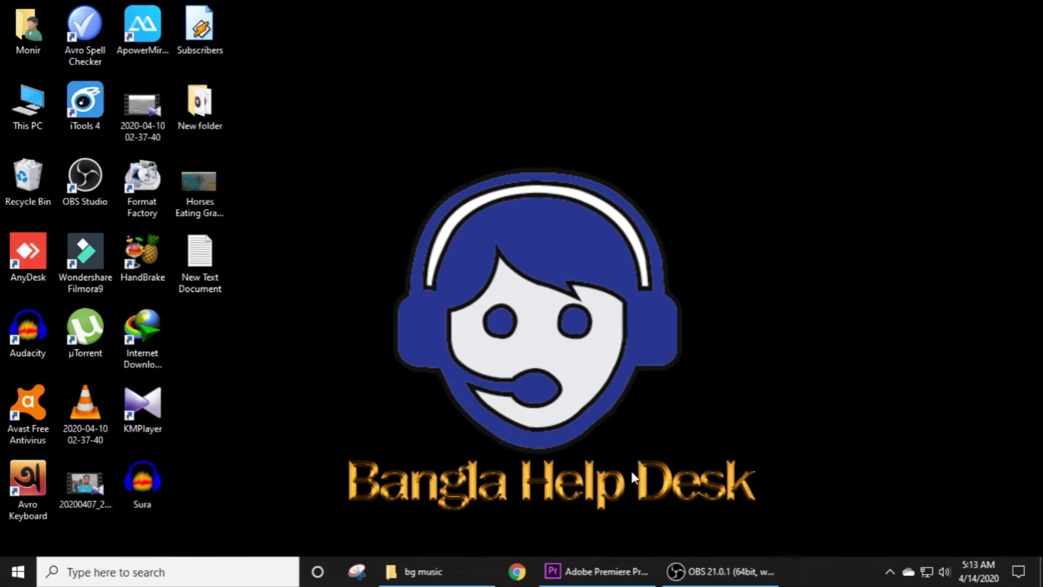
# Step: Bring Premiere forward, drop newe.mp4 onto V1/A1 of the newe sequence, and scrub it
pyautogui.click(607, 577)
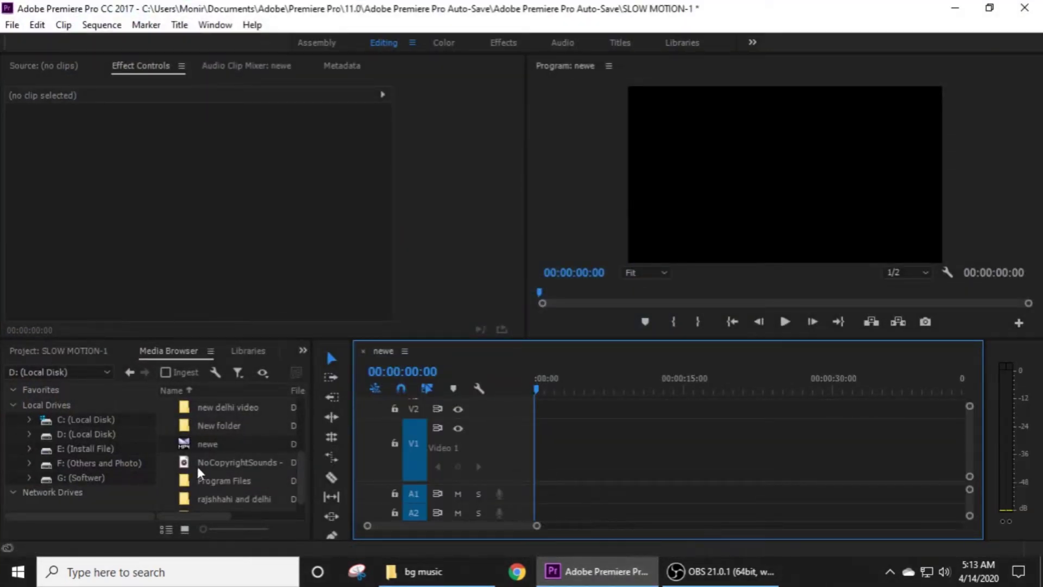
pyautogui.moveTo(211, 444); pyautogui.dragTo(526, 447)
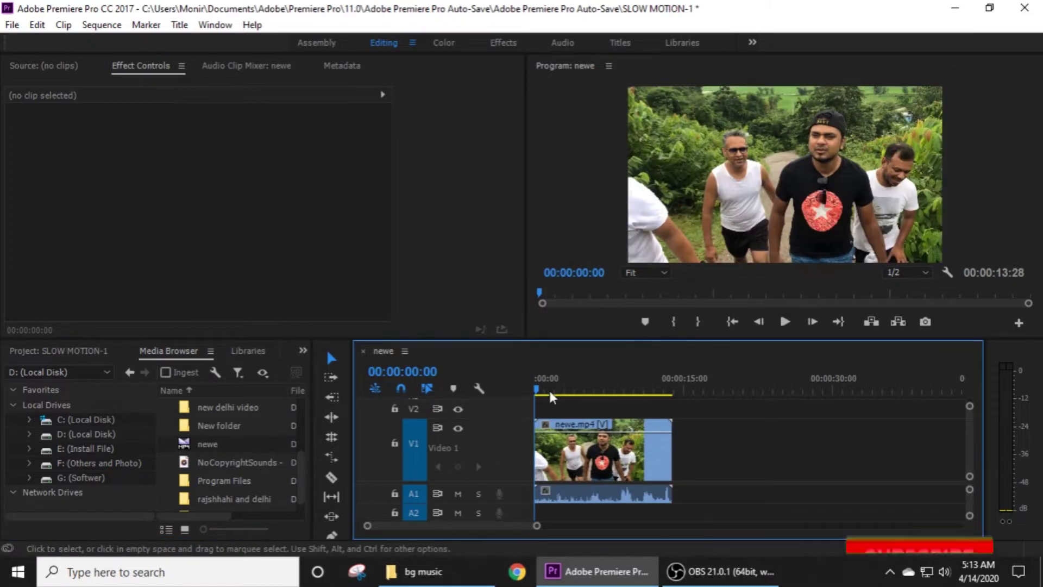
pyautogui.moveTo(535, 388)
pyautogui.mouseDown()
pyautogui.moveTo(646, 395)
pyautogui.moveTo(526, 390)
pyautogui.mouseUp()
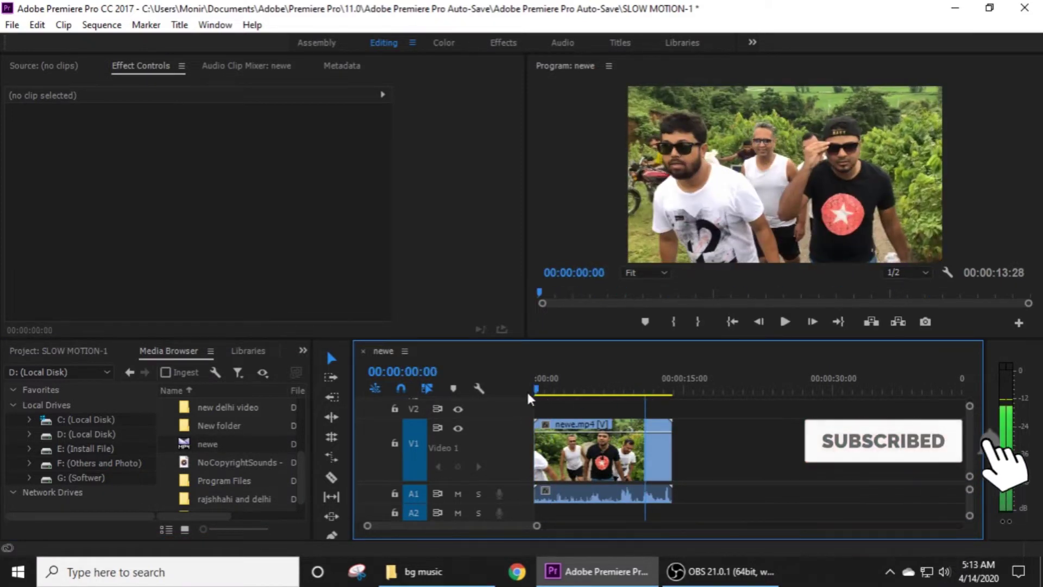
# Step: Unlink newe.mp4's audio from its video and clear the audio clip from A1
pyautogui.rightClick(578, 492)
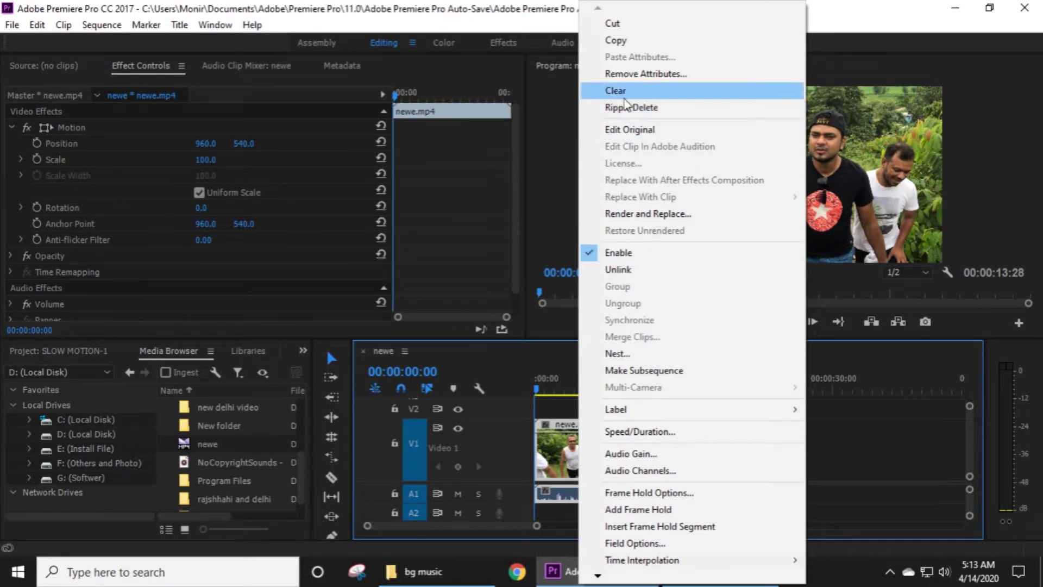
pyautogui.click(618, 269)
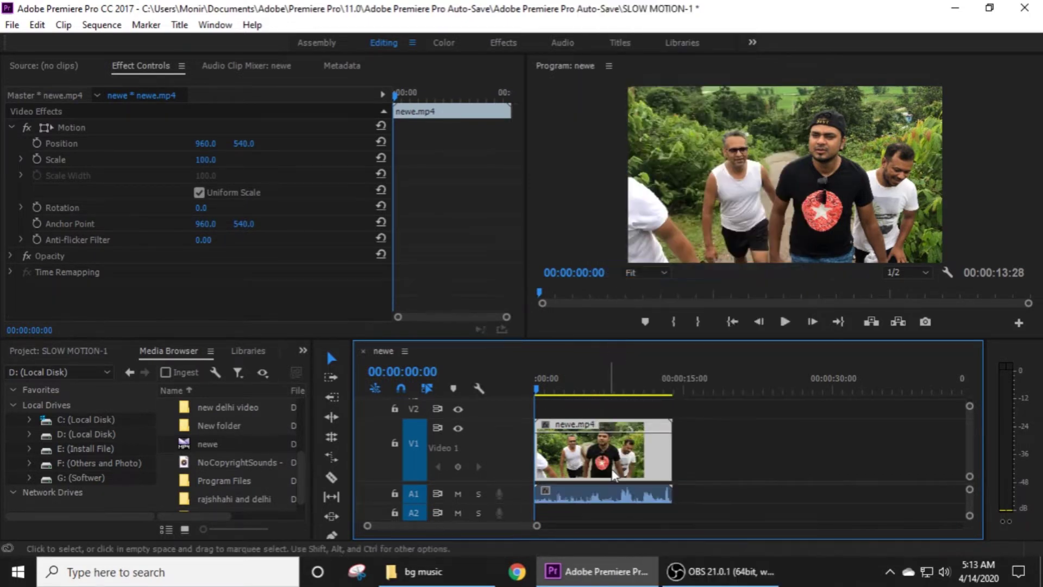
pyautogui.click(599, 495)
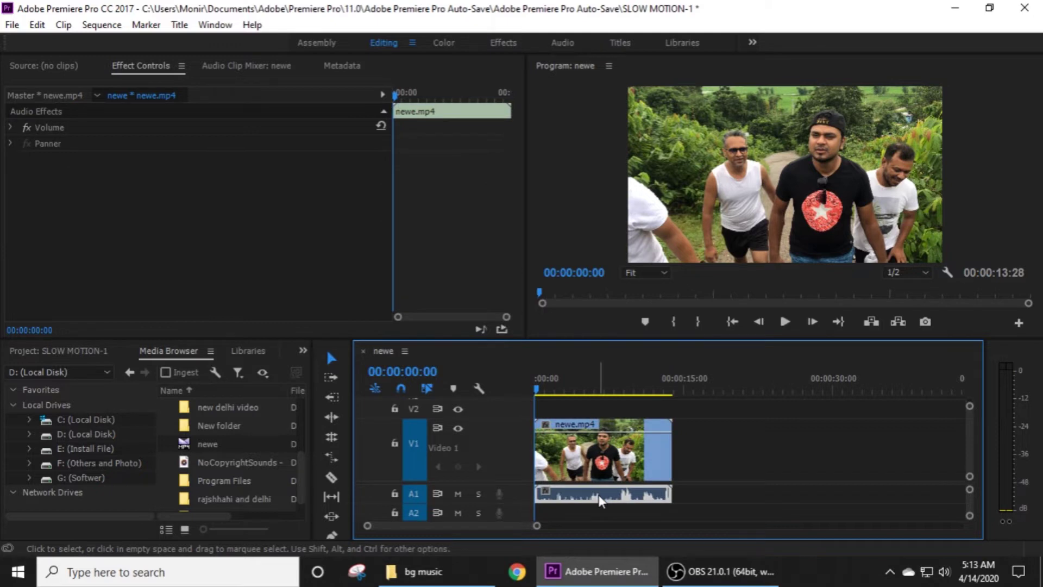
pyautogui.rightClick(598, 494)
pyautogui.click(673, 91)
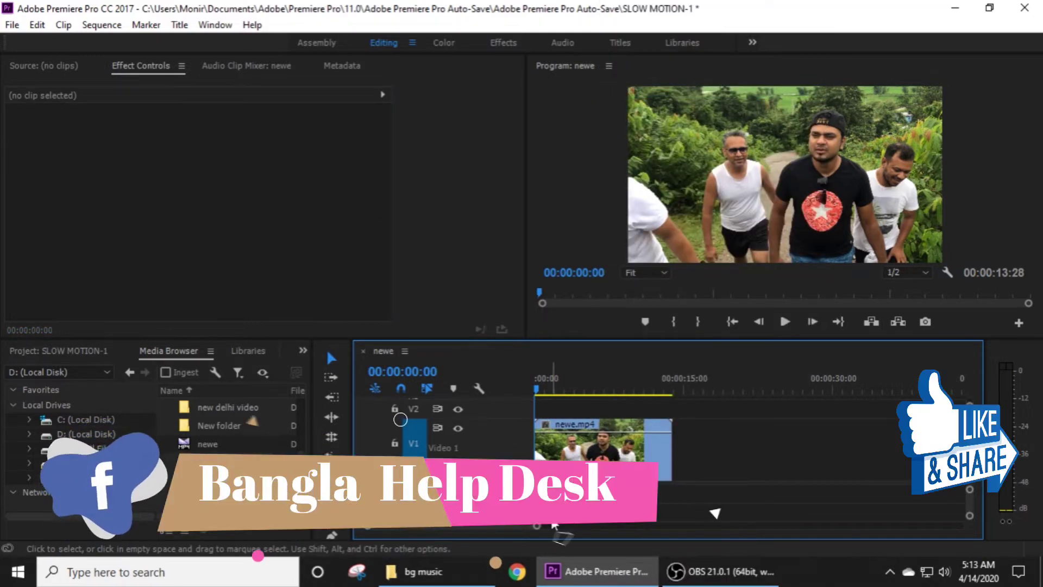
pyautogui.moveTo(539, 531)
pyautogui.mouseDown()
pyautogui.moveTo(547, 533)
pyautogui.moveTo(531, 532)
pyautogui.mouseUp()
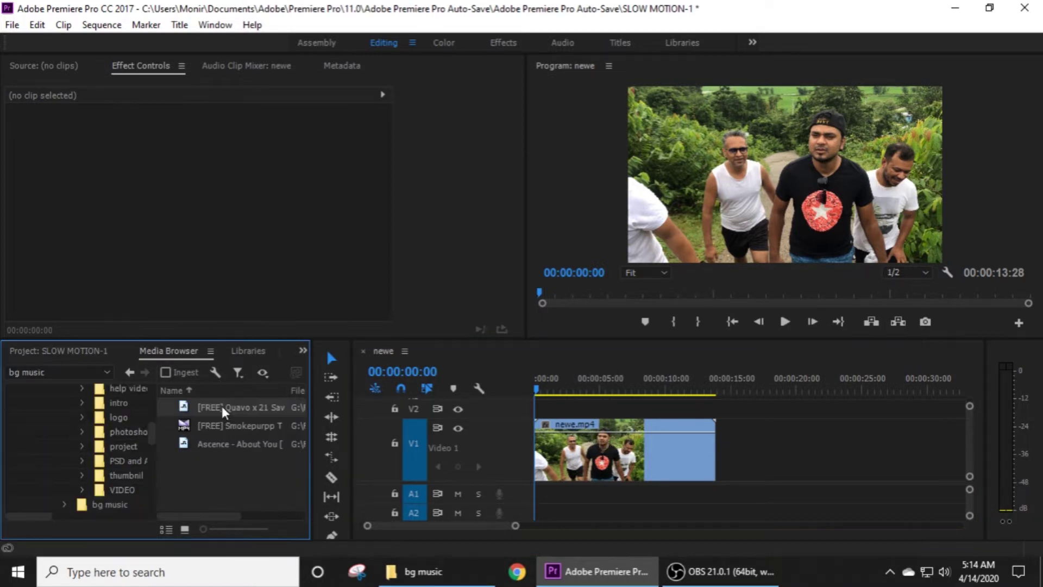
# Step: Add the [FREE] Quavo x 21 Savage music track under the video and play it back
pyautogui.moveTo(212, 406); pyautogui.dragTo(557, 497)
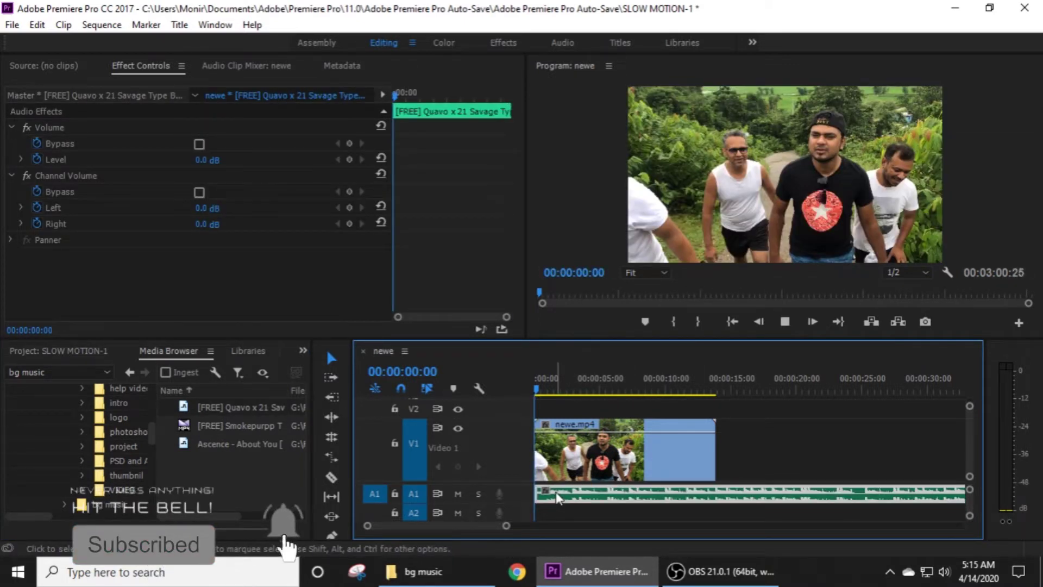
pyautogui.press('space')
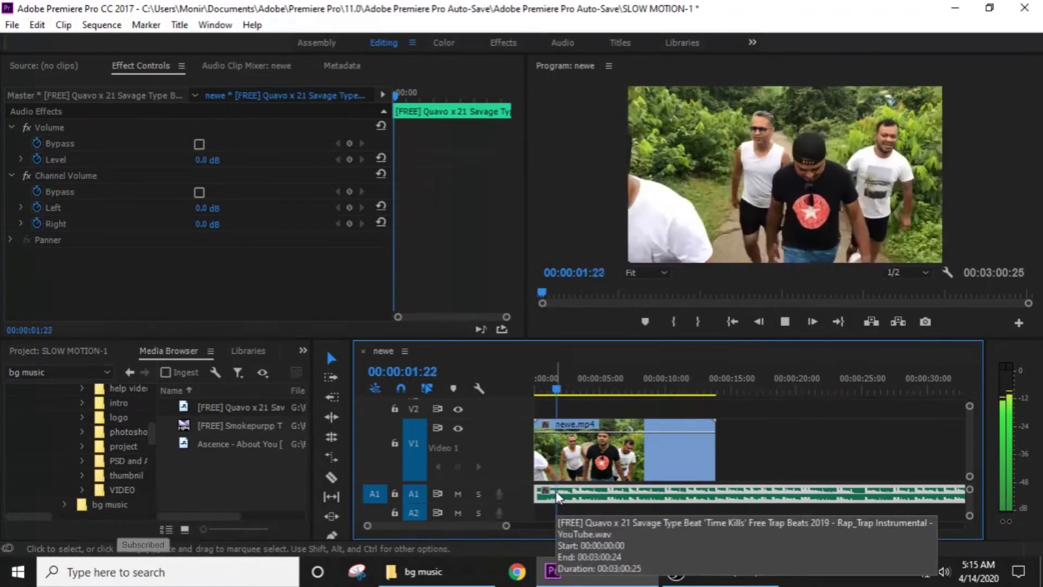
pyautogui.press('space')
# Step: Enlarge A1 to show the waveform, find the slow-motion start frame, and select newe.mp4
pyautogui.moveTo(506, 525); pyautogui.dragTo(440, 526)
pyautogui.moveTo(535, 386); pyautogui.dragTo(673, 406)
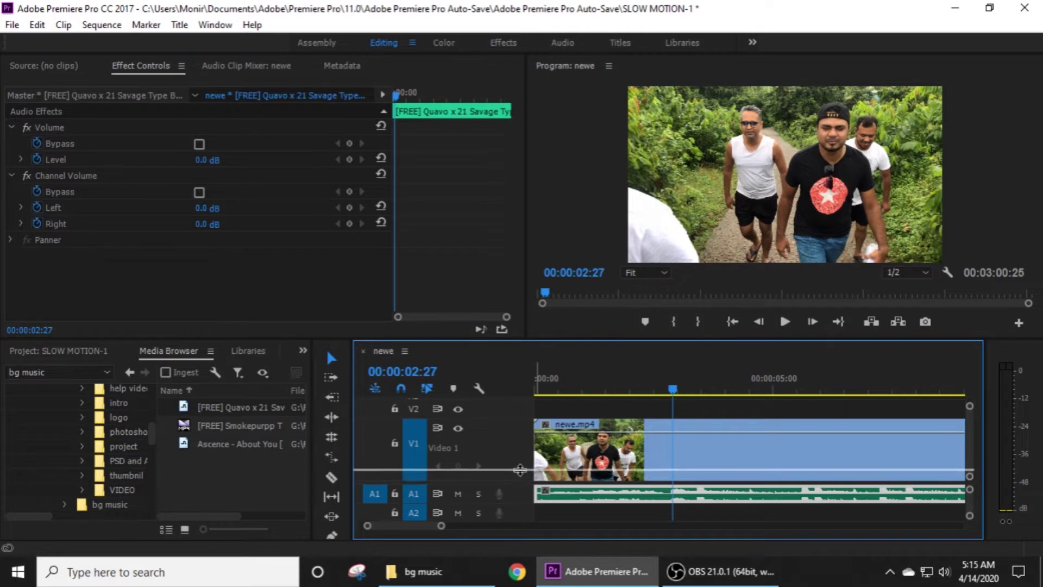
pyautogui.scroll(-1, 519, 482)
pyautogui.moveTo(519, 487); pyautogui.dragTo(519, 522)
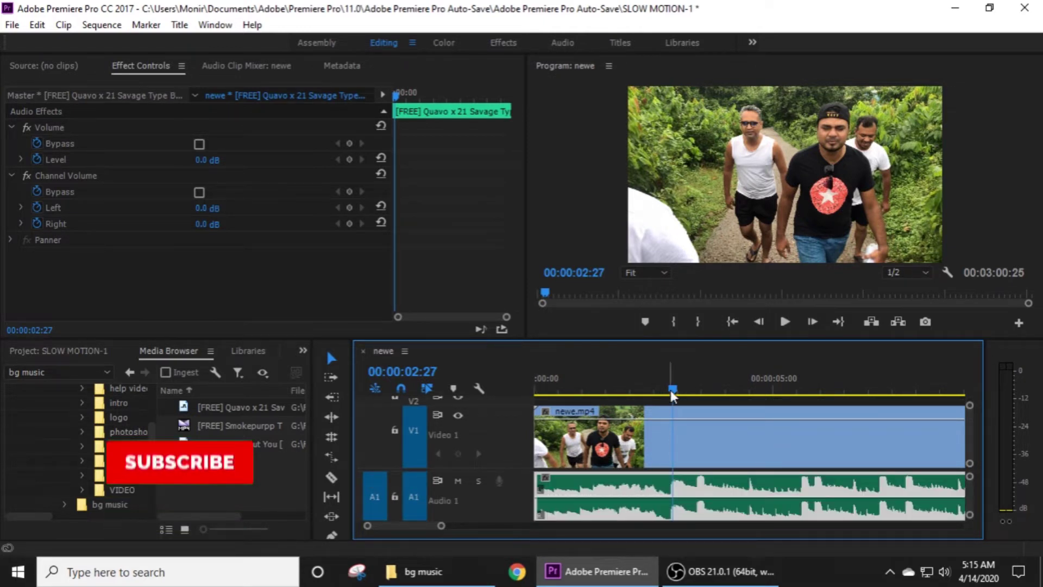
pyautogui.moveTo(674, 389); pyautogui.dragTo(672, 389)
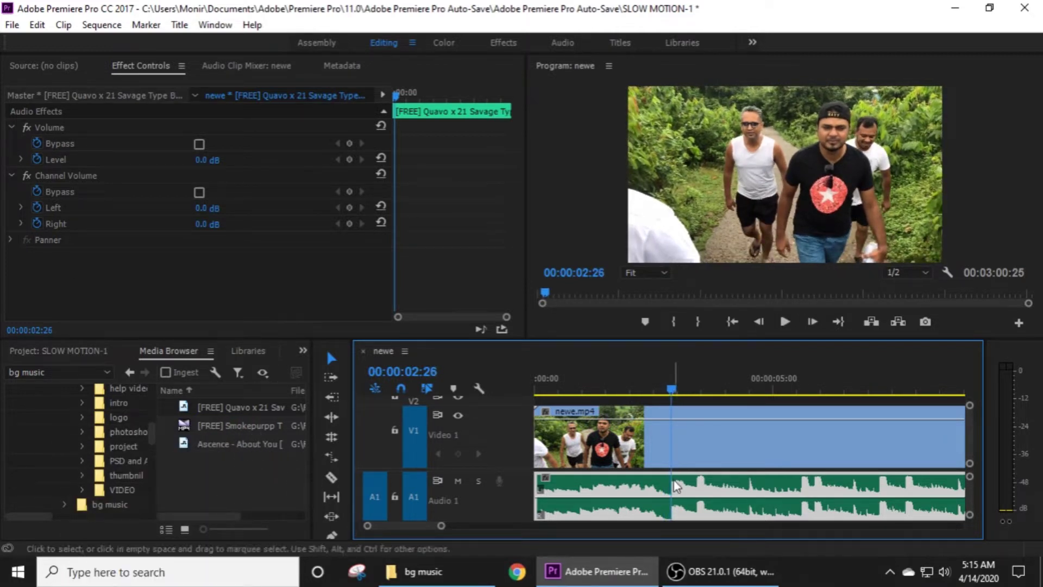
pyautogui.click(480, 448)
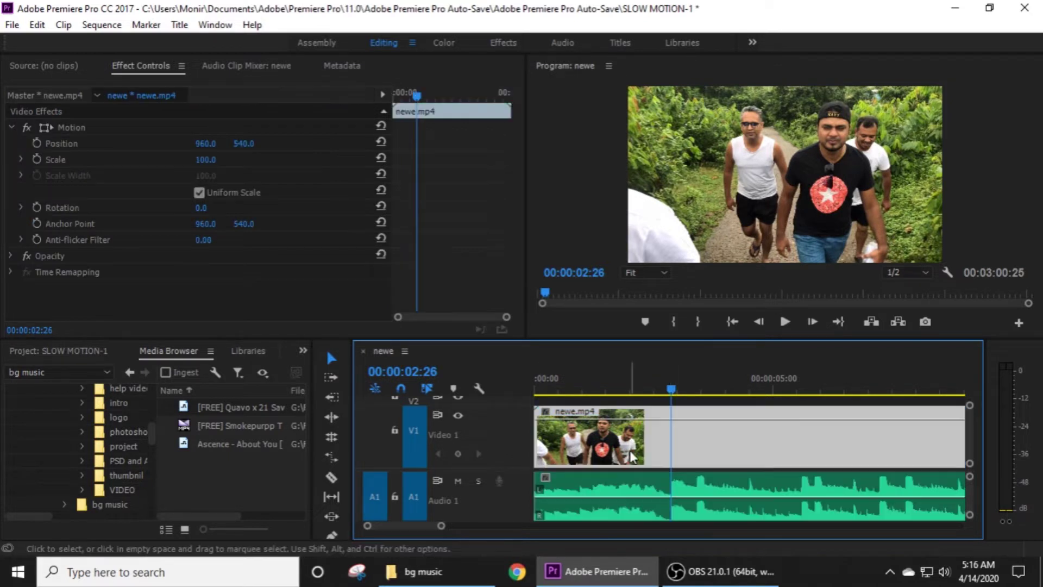
# Step: Add a keyframe at the playhead and show newe.mp4's Time Remapping speed band
pyautogui.click(458, 454)
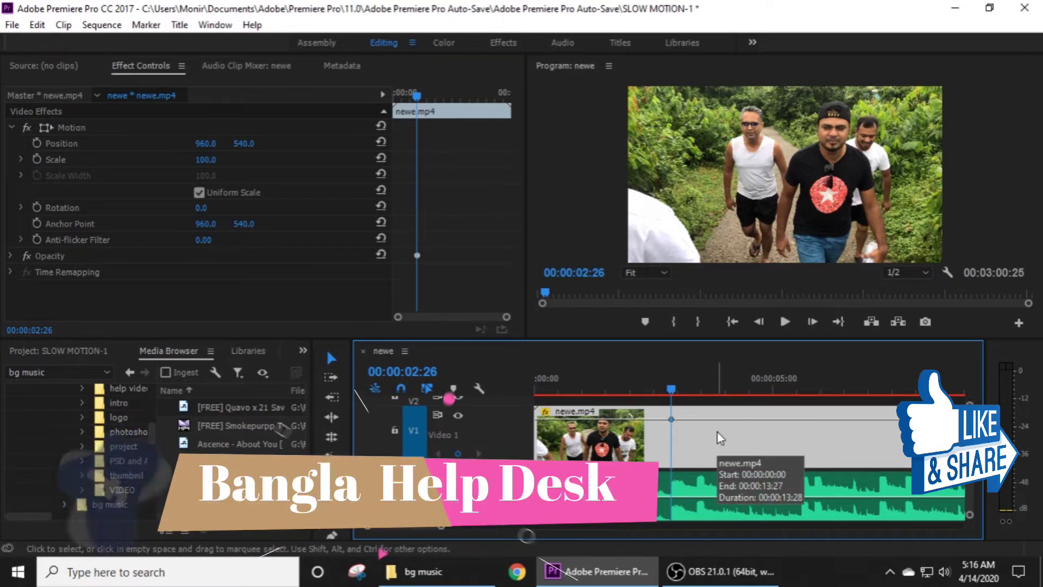
pyautogui.rightClick(737, 438)
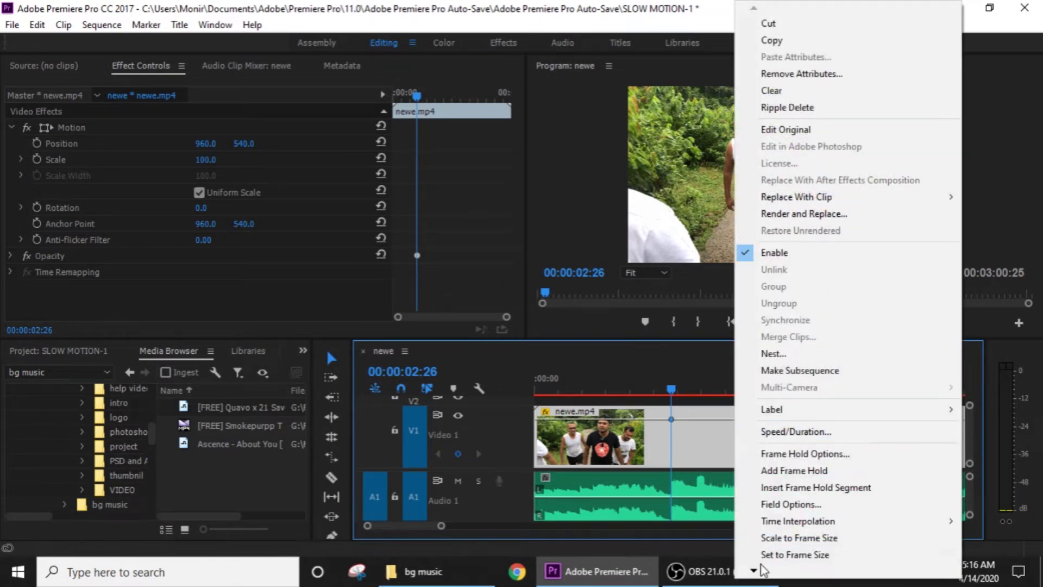
pyautogui.moveTo(754, 570)
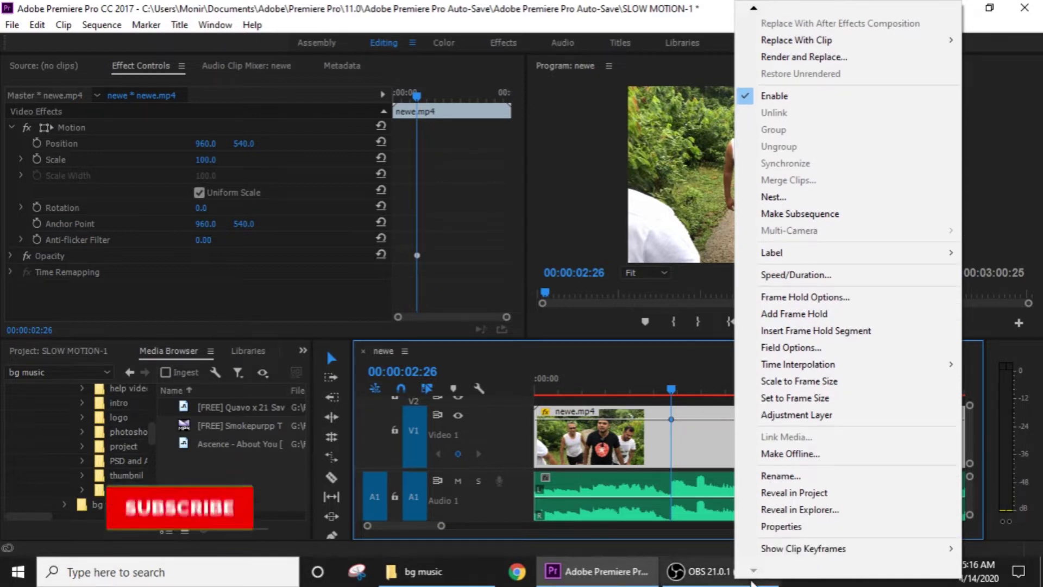
pyautogui.moveTo(848, 550)
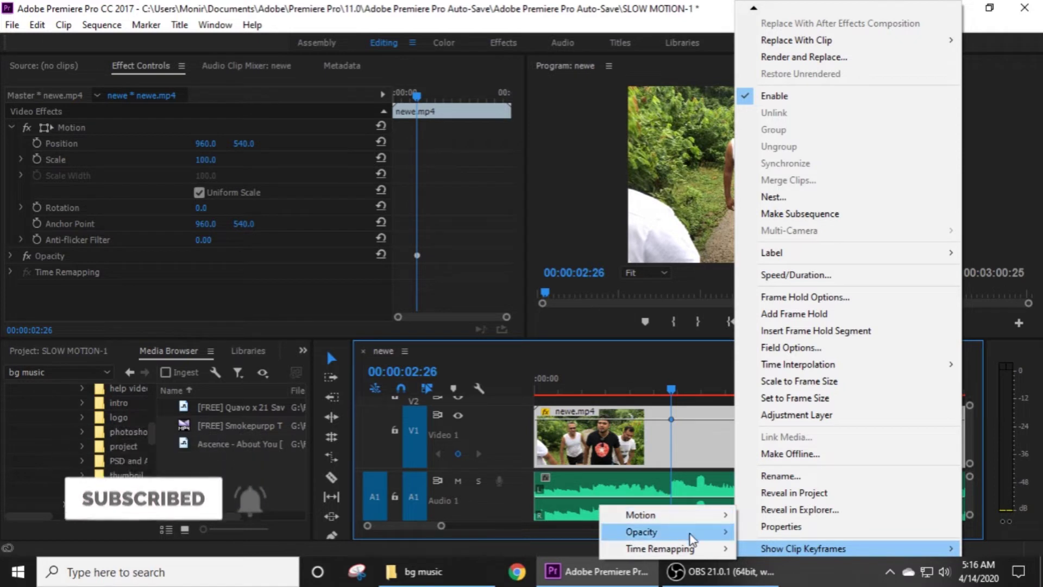
pyautogui.moveTo(640, 553)
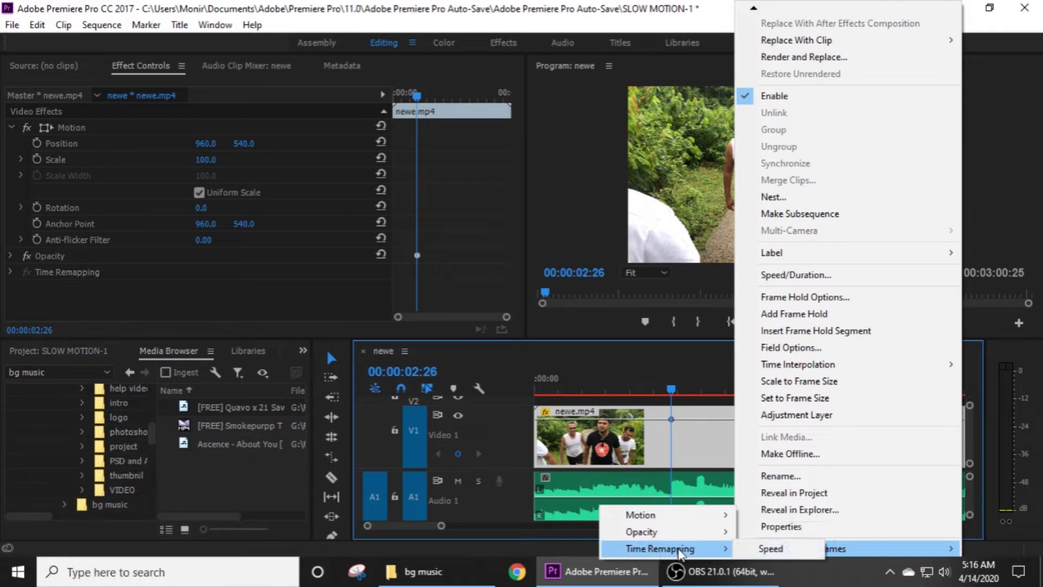
pyautogui.click(771, 549)
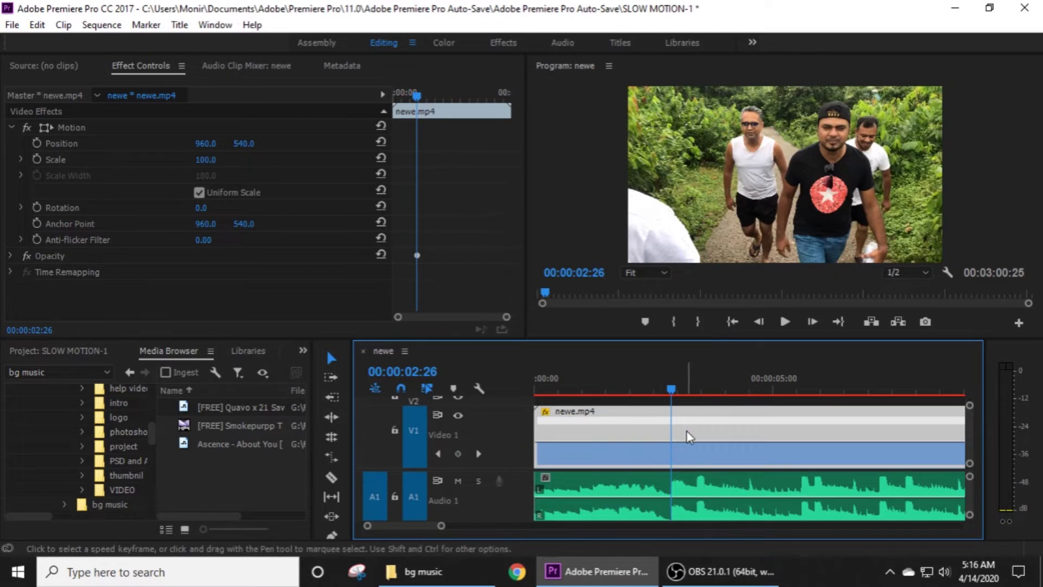
# Step: Choose Optical Flow as the clip's Time Interpolation
pyautogui.rightClick(729, 429)
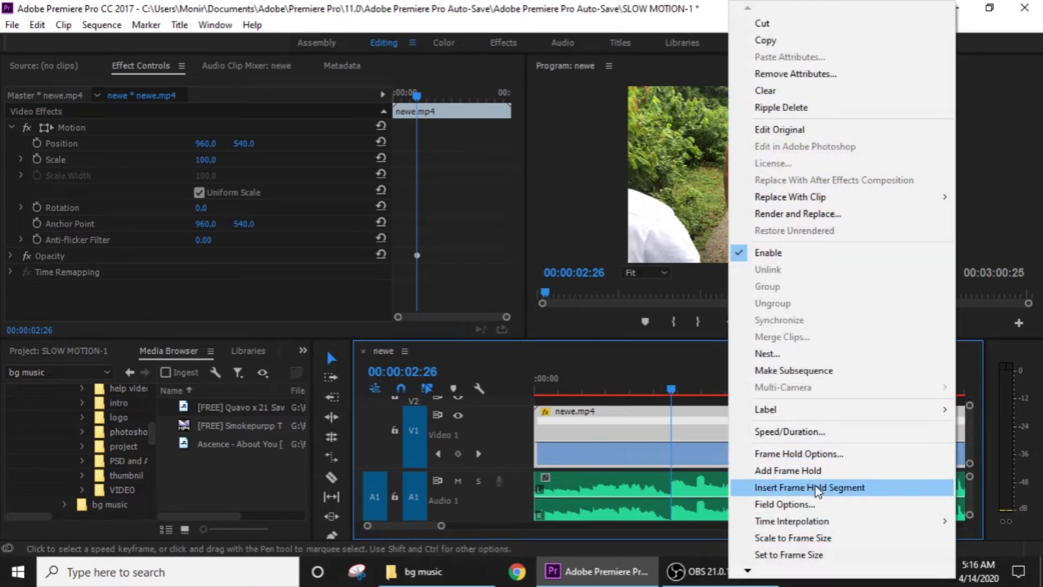
pyautogui.moveTo(773, 524)
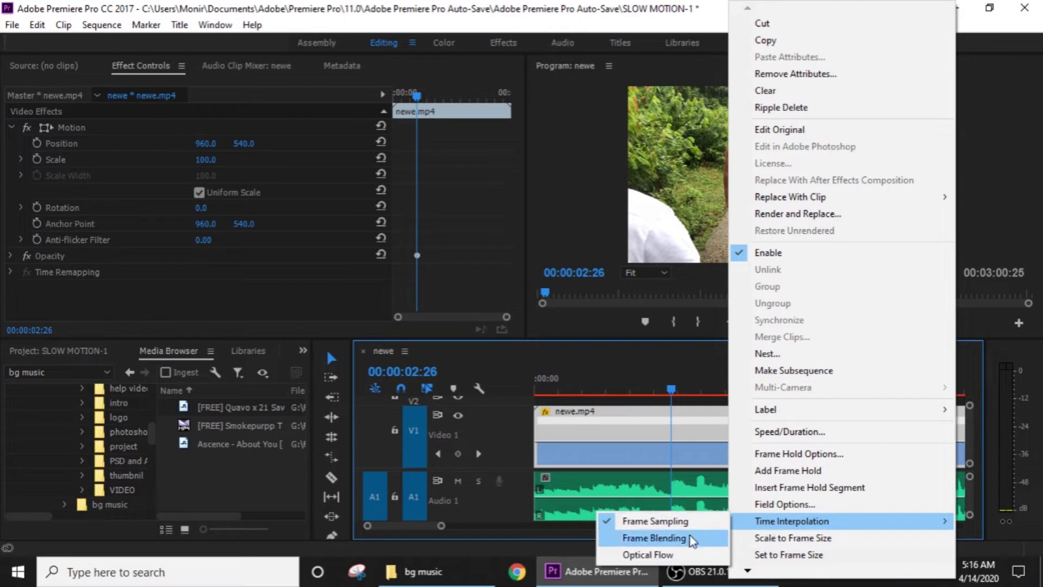
pyautogui.click(654, 555)
# Step: Zoom the timeline out and drag the speed after the keyframe down to 40%
pyautogui.moveTo(450, 529); pyautogui.dragTo(459, 527)
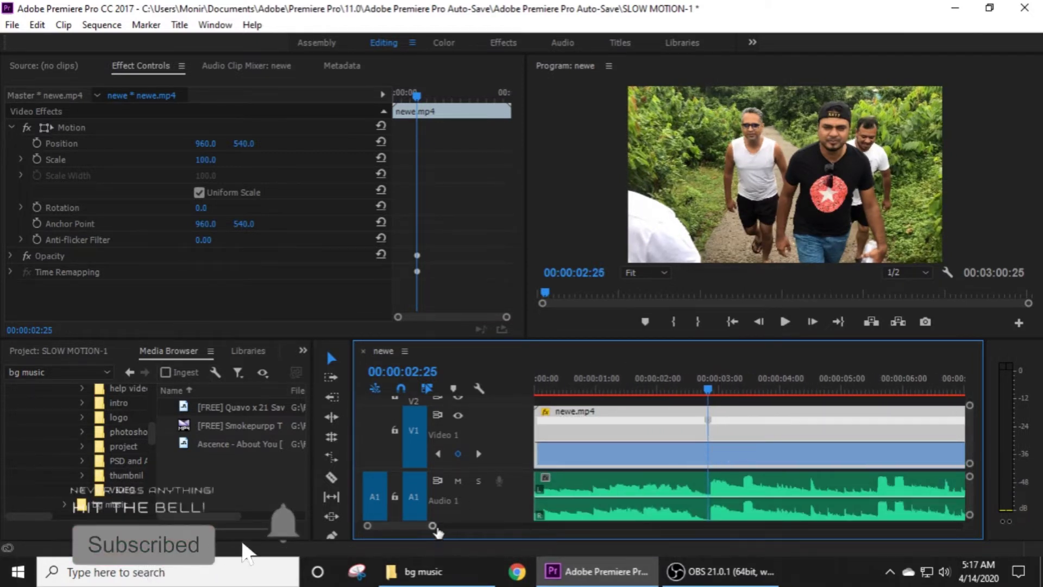
pyautogui.moveTo(437, 528); pyautogui.dragTo(438, 527)
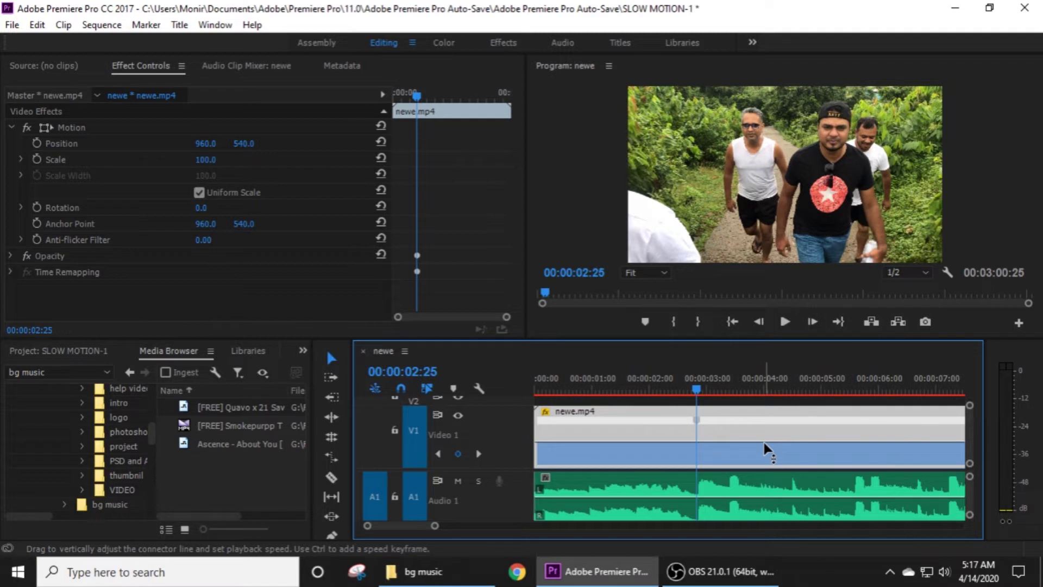
pyautogui.moveTo(763, 443); pyautogui.dragTo(764, 444)
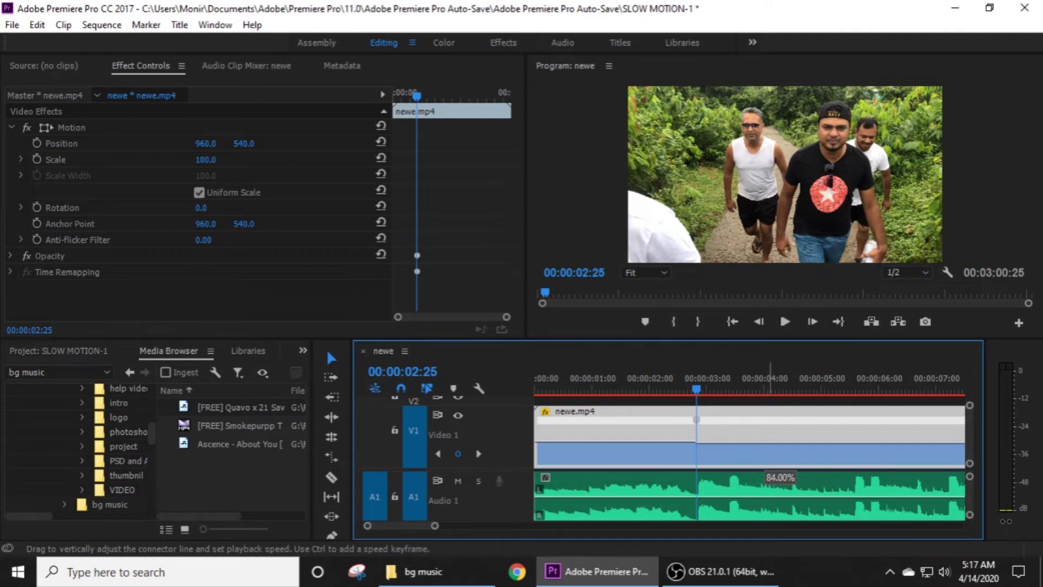
pyautogui.moveTo(772, 444); pyautogui.dragTo(780, 448)
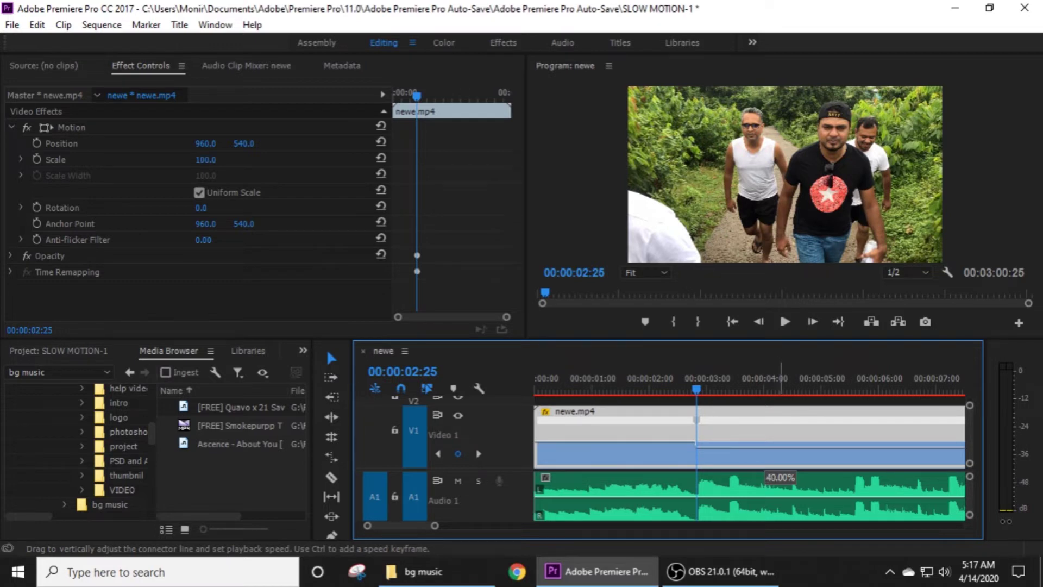
# Step: Play back the slowdown from just before the speed keyframe, twice
pyautogui.moveTo(673, 390); pyautogui.dragTo(652, 391)
pyautogui.press('space')
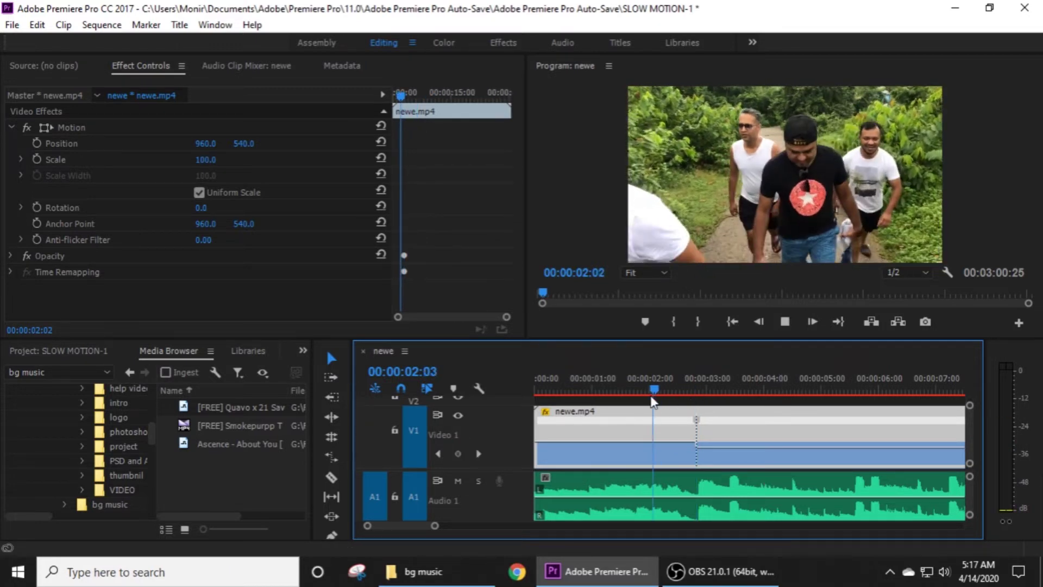
pyautogui.press('space')
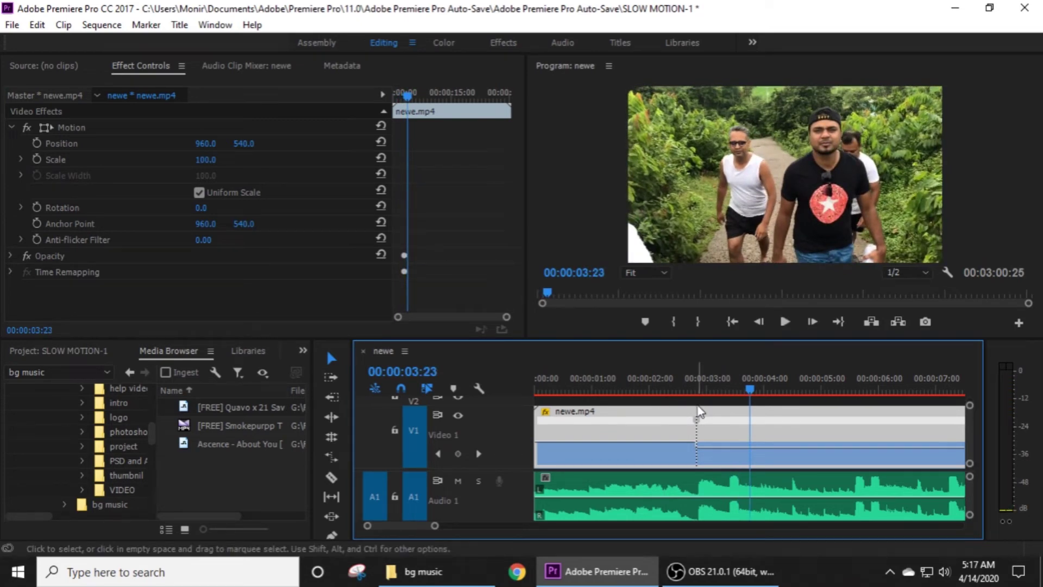
pyautogui.click(749, 390)
pyautogui.click(675, 391)
pyautogui.press('space')
pyautogui.press('space')
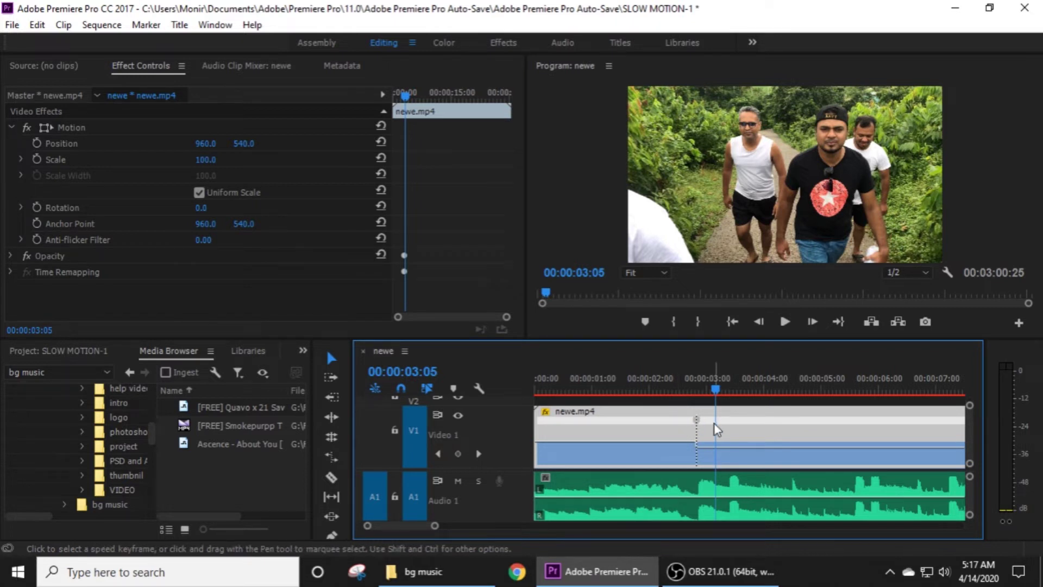
# Step: Split the speed keyframe apart into a gradual ramp from 100% toward 40%
pyautogui.moveTo(715, 390); pyautogui.dragTo(700, 389)
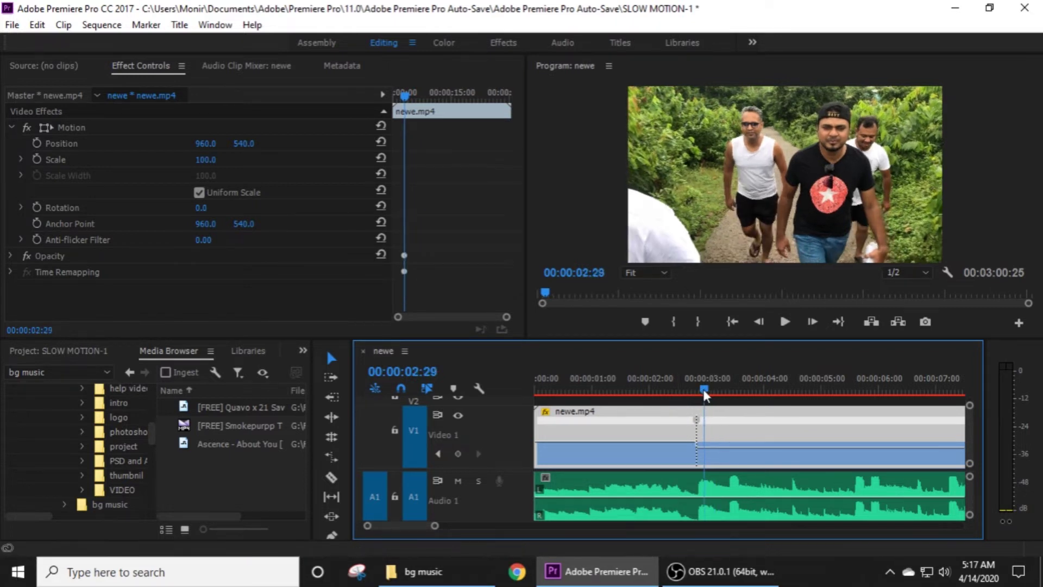
pyautogui.moveTo(434, 527); pyautogui.dragTo(421, 527)
pyautogui.moveTo(760, 390); pyautogui.dragTo(738, 389)
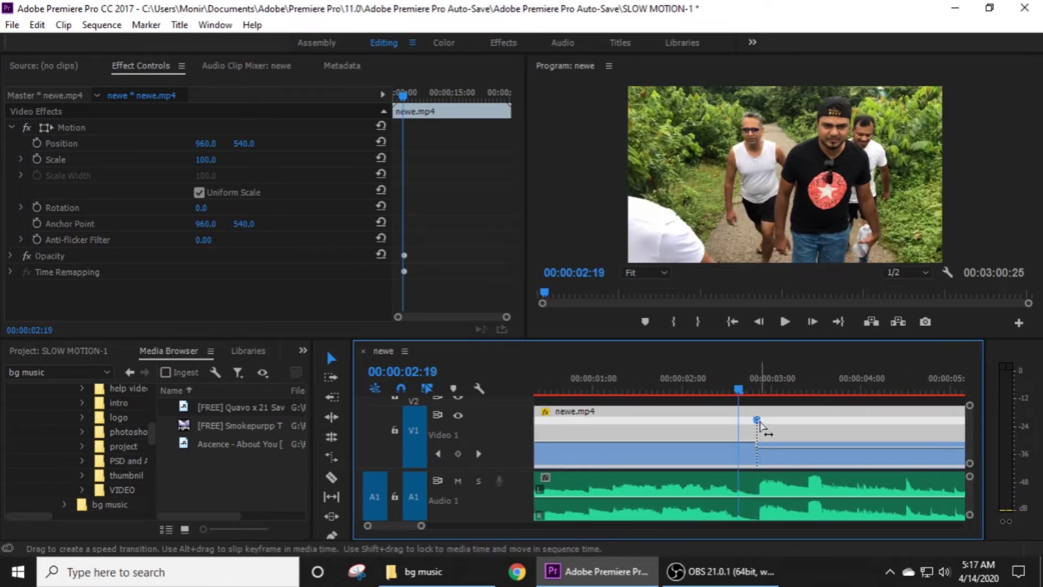
pyautogui.moveTo(759, 422)
pyautogui.moveTo(762, 422); pyautogui.dragTo(788, 424)
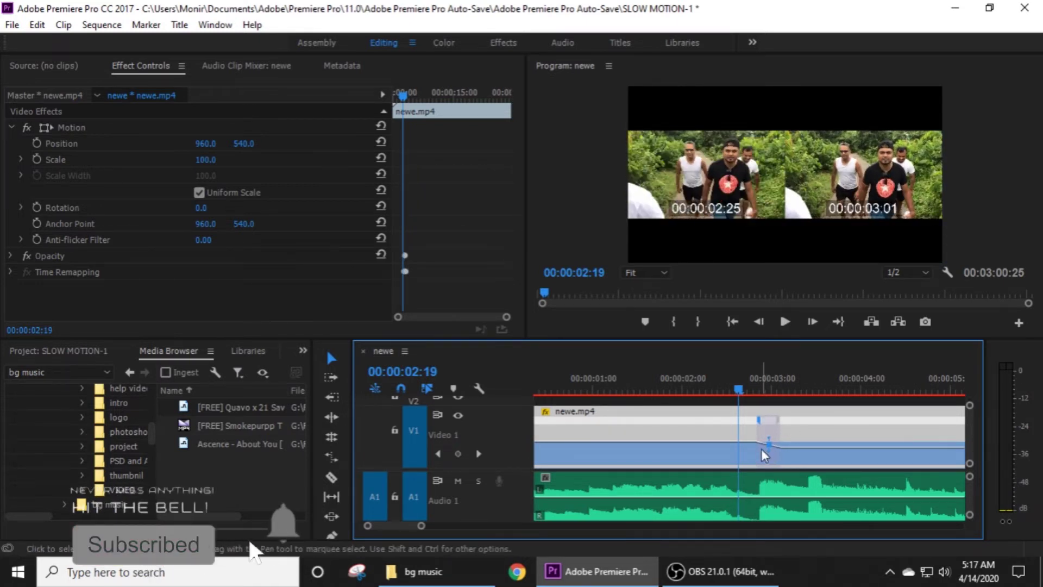
pyautogui.click(771, 444)
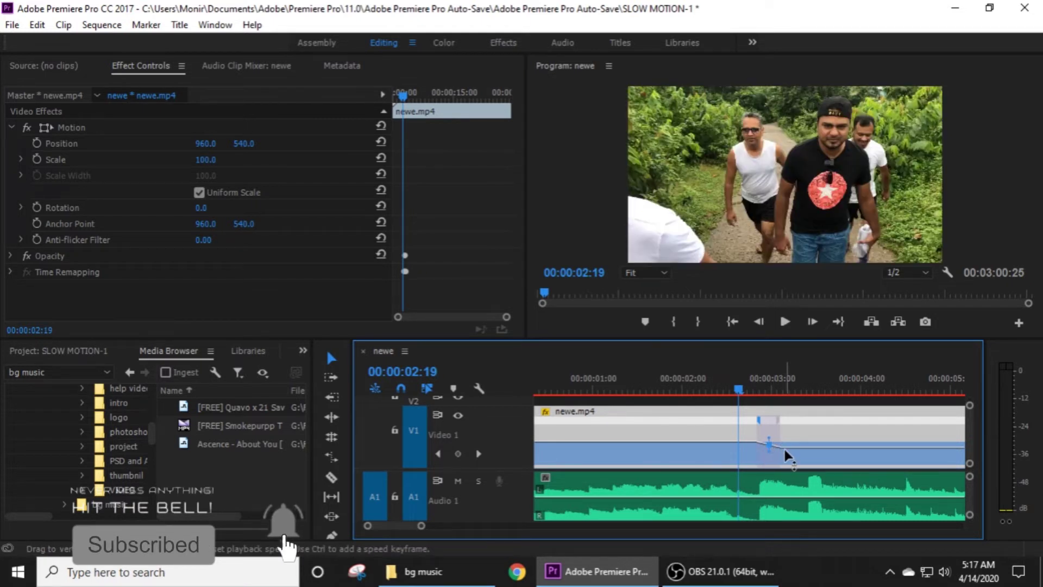
# Step: Adjust the ramp's start and select both keyframe halves to reveal the ease handle
pyautogui.moveTo(785, 449)
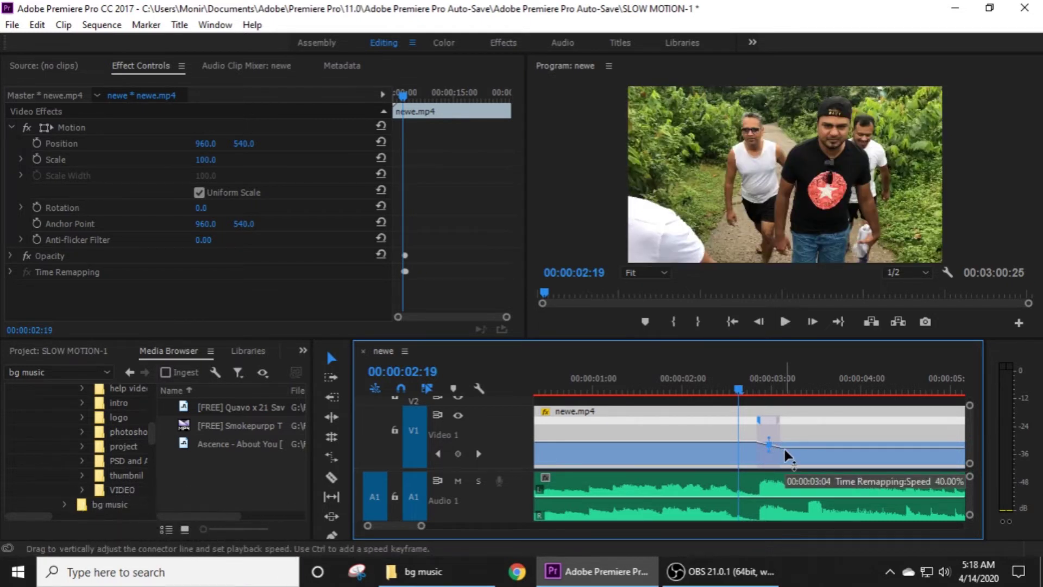
pyautogui.moveTo(758, 418)
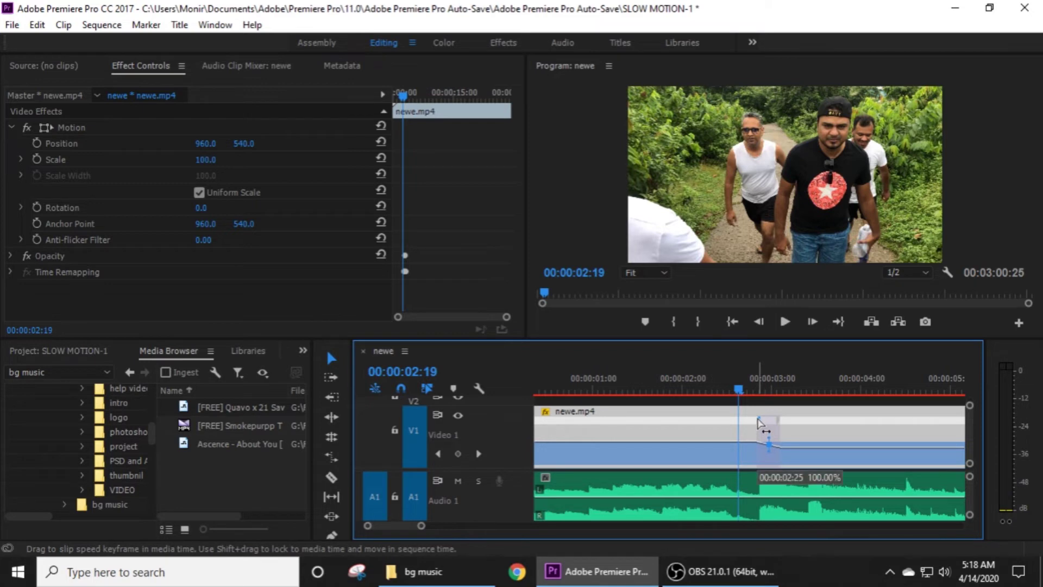
pyautogui.moveTo(759, 423); pyautogui.dragTo(756, 425)
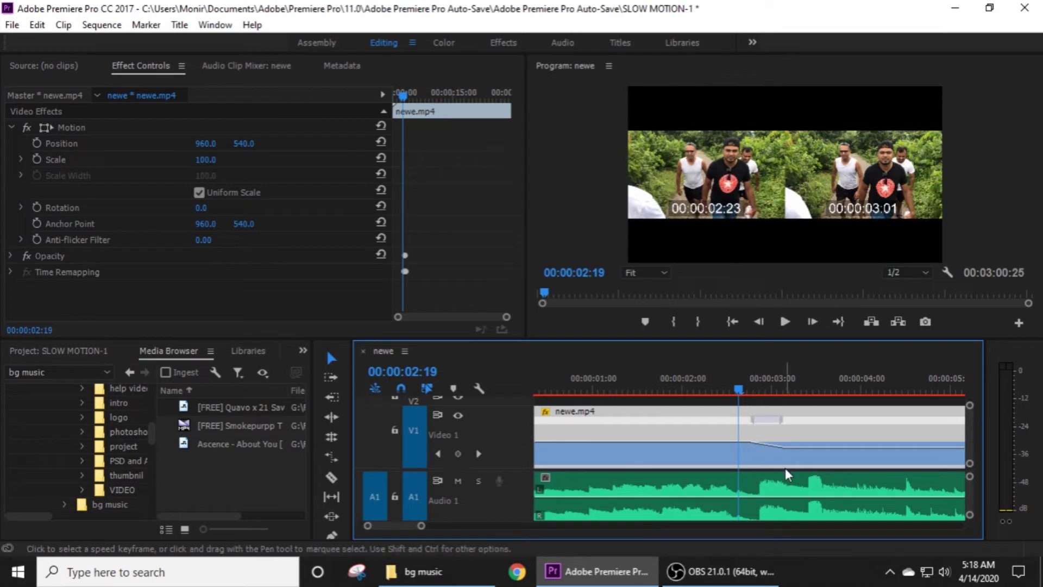
pyautogui.click(767, 424)
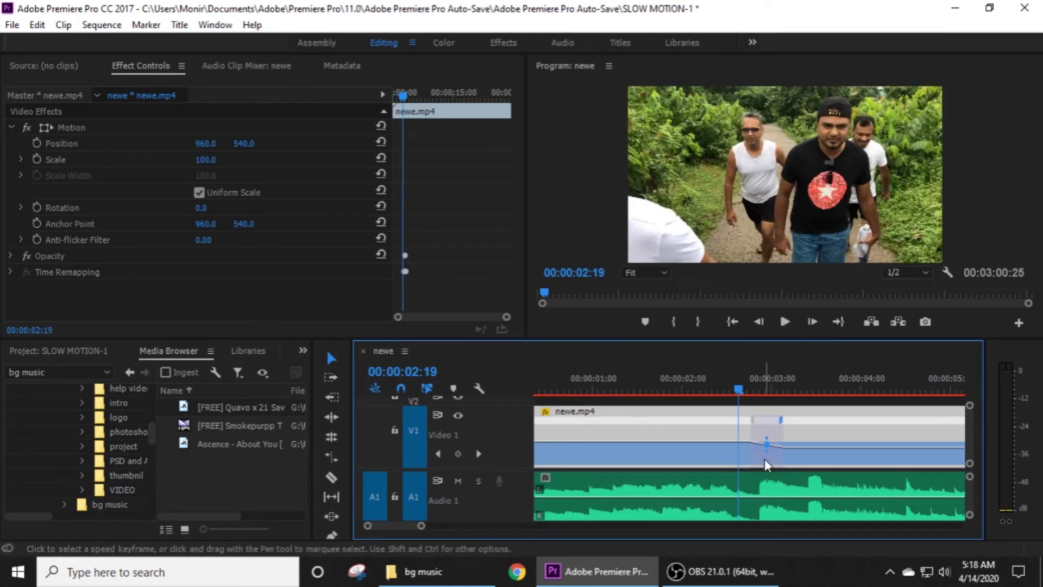
pyautogui.click(752, 423)
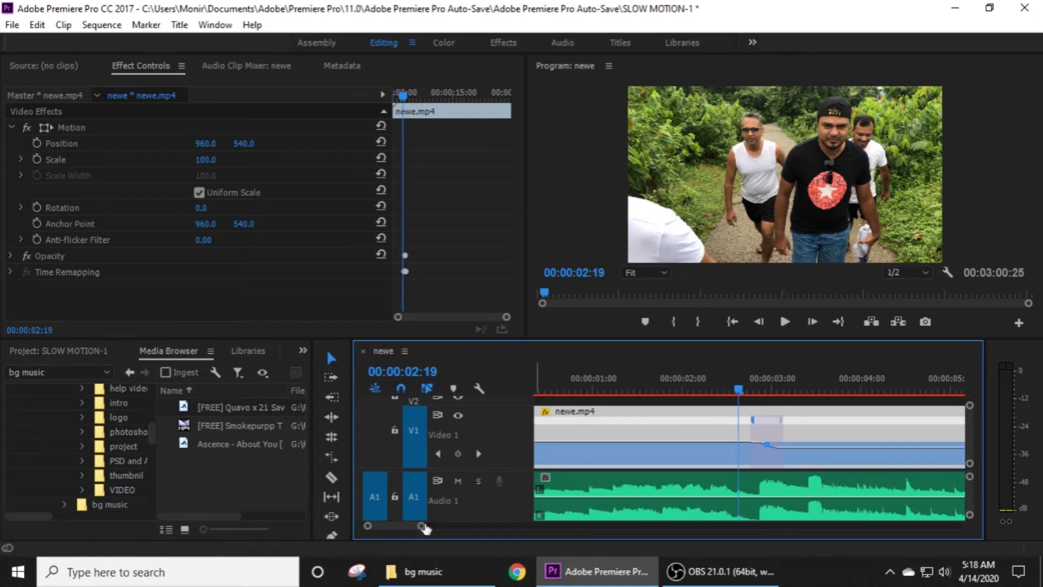
# Step: Play back the finished speed ramp, then render the sequence In to Out
pyautogui.moveTo(421, 525); pyautogui.dragTo(432, 530)
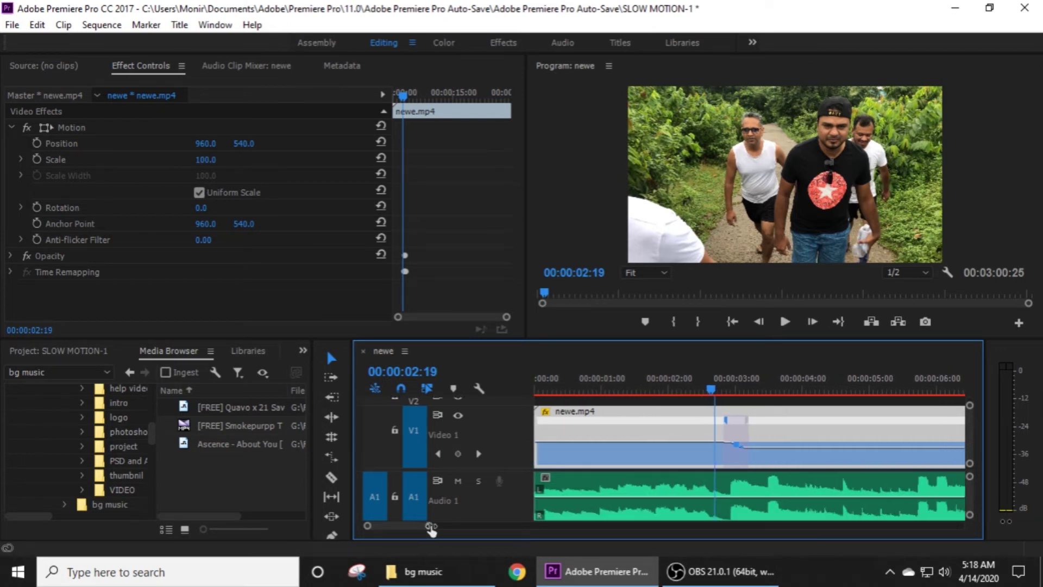
pyautogui.moveTo(695, 387); pyautogui.dragTo(634, 395)
pyautogui.press('space')
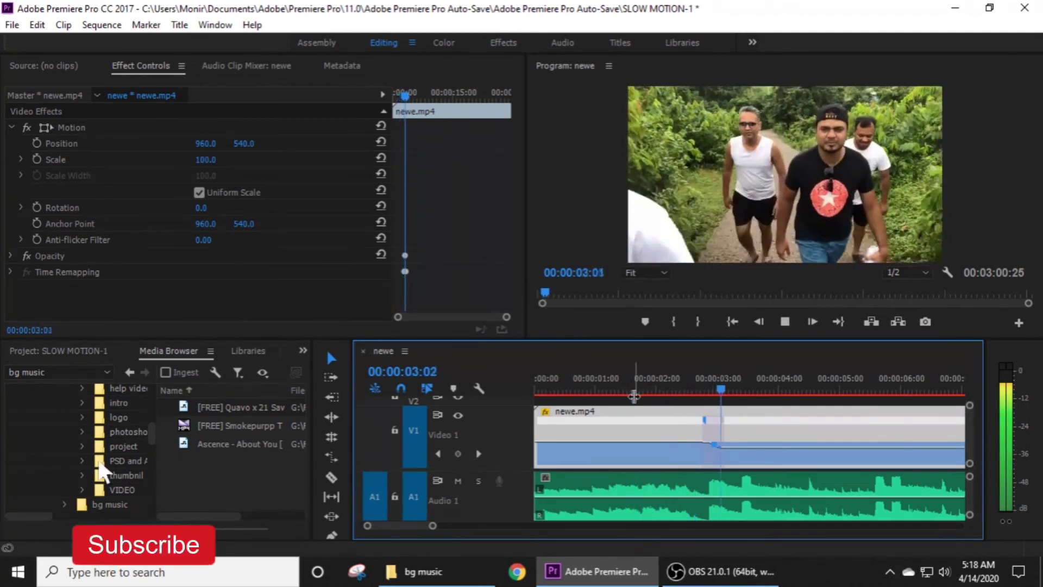
pyautogui.press('space')
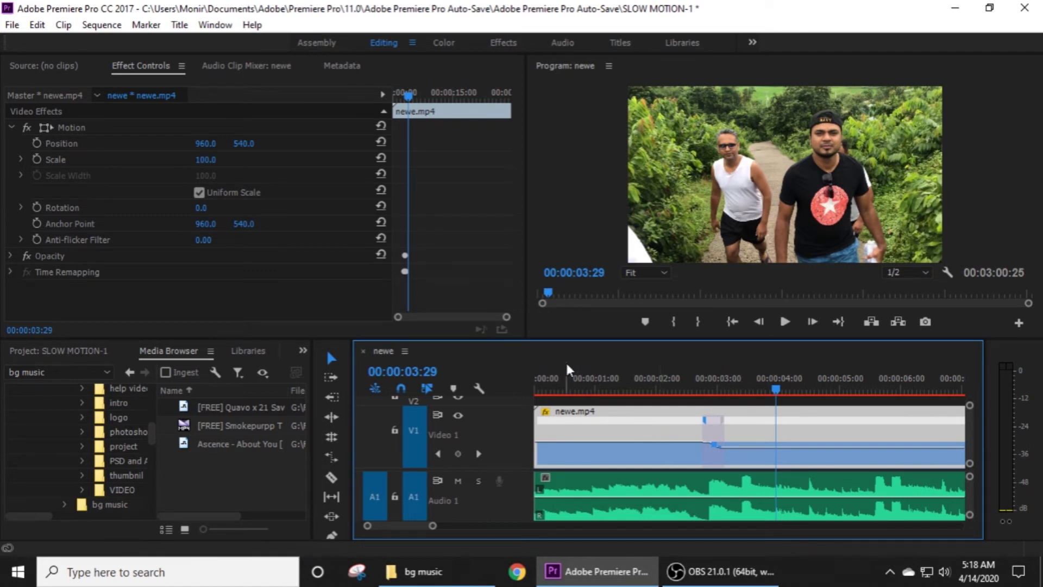
pyautogui.click(109, 25)
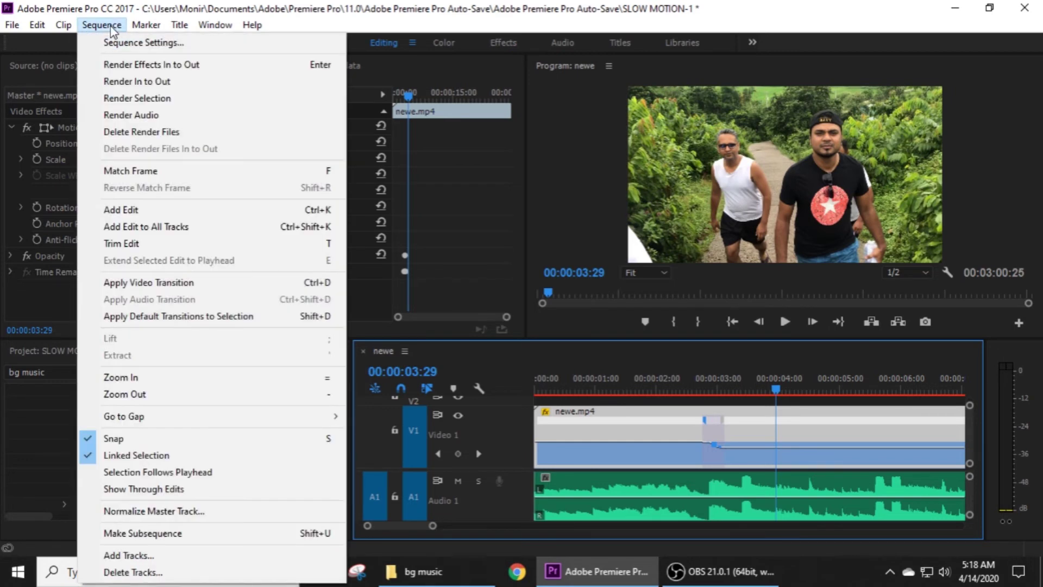
pyautogui.click(166, 83)
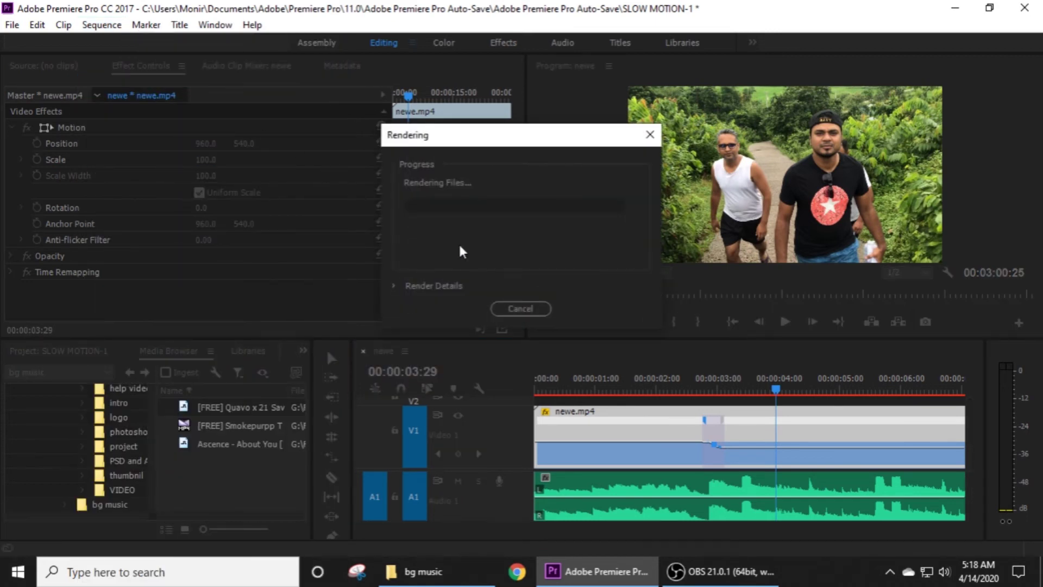